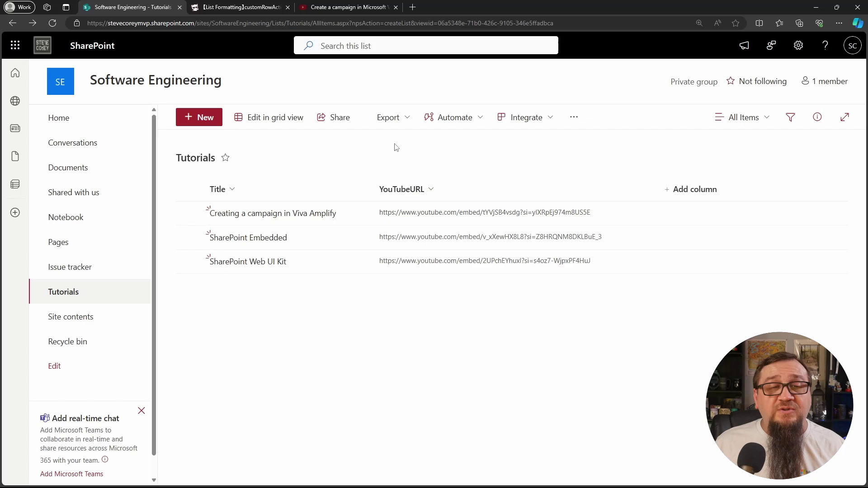
Reveal the Viva Amplify video's YouTube embed code and select its src URL.
click(357, 9)
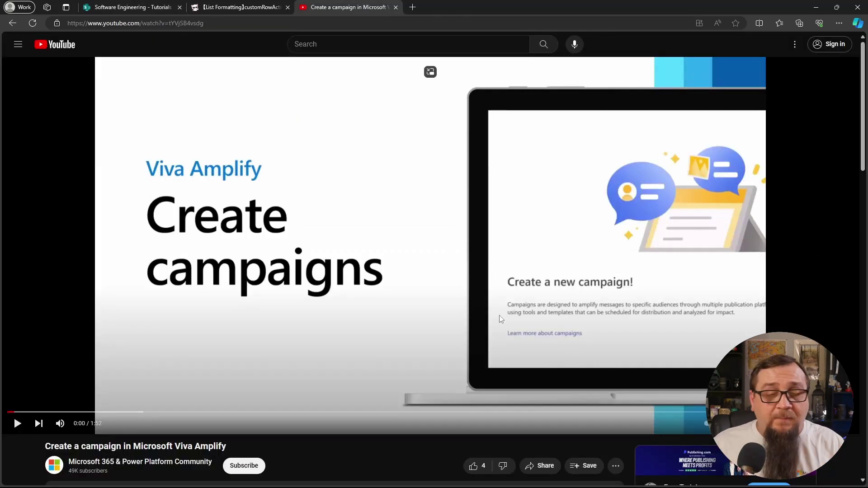
click(554, 467)
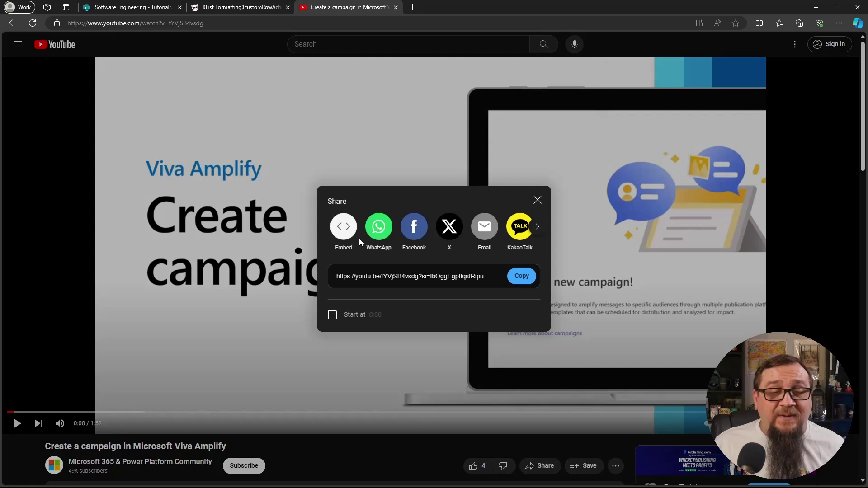
click(342, 227)
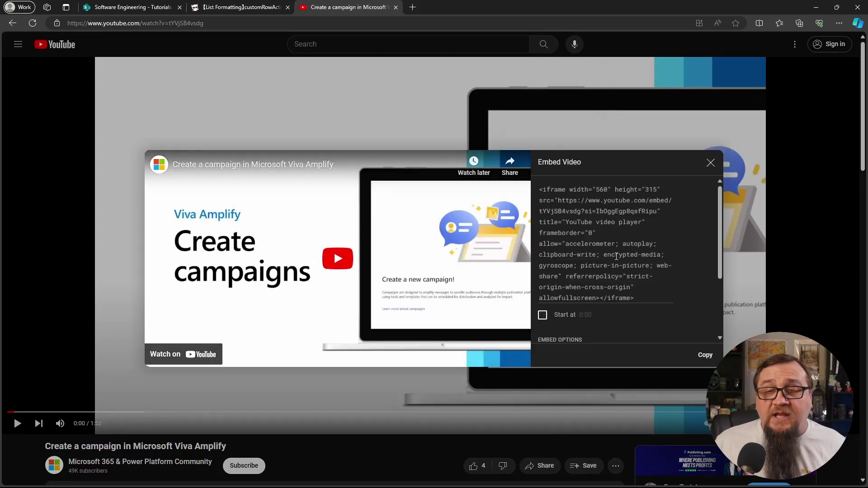
drag(558, 200, 658, 211)
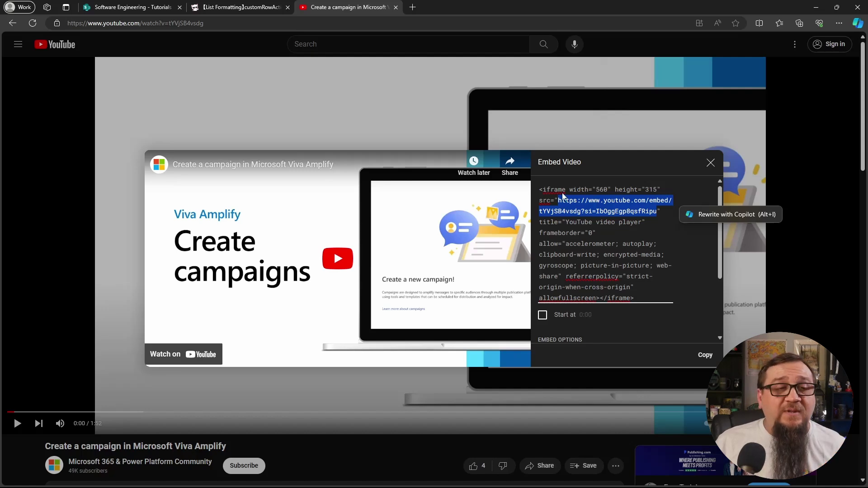
click(158, 5)
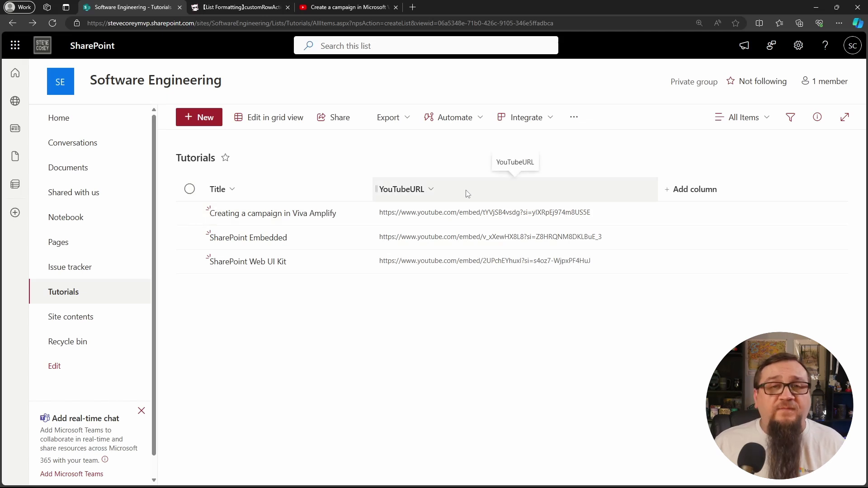
Open the YouTubeURL column's Format this column pane in Advanced mode JSON editing.
click(432, 191)
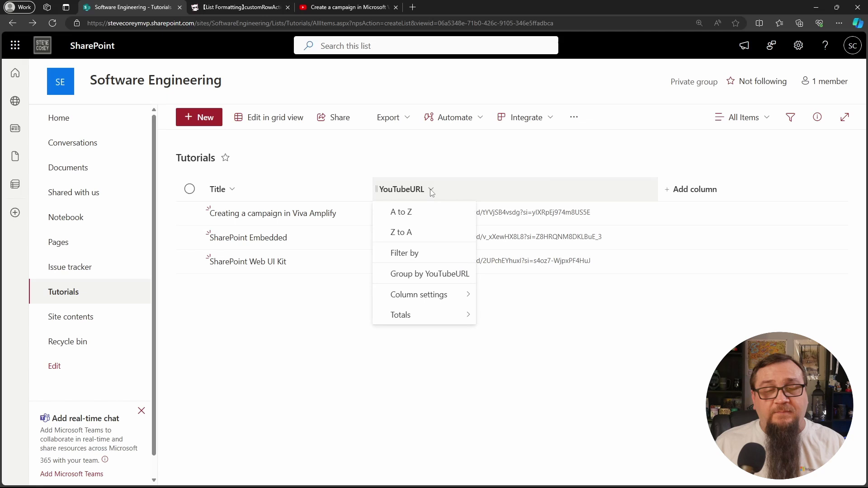
mouse_move(423, 303)
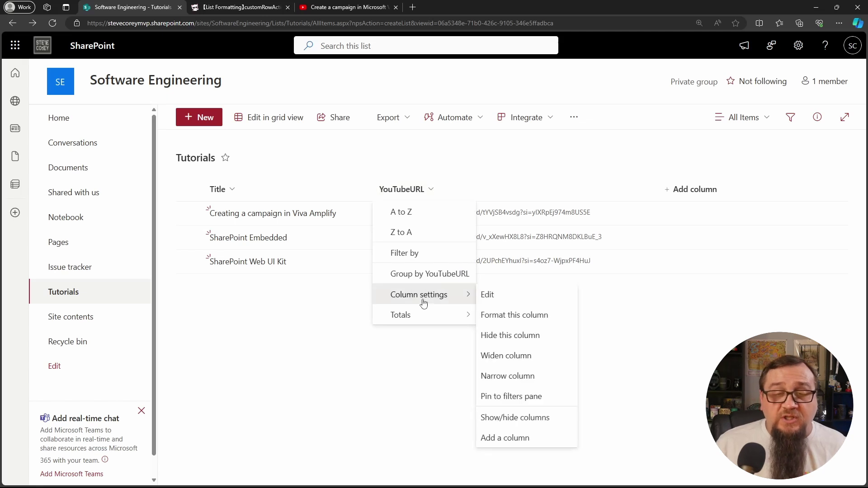
click(527, 316)
click(407, 444)
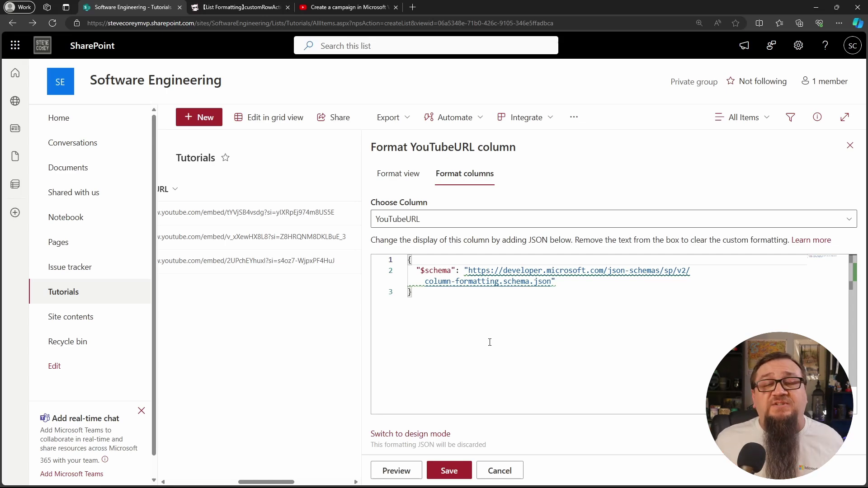
click(250, 7)
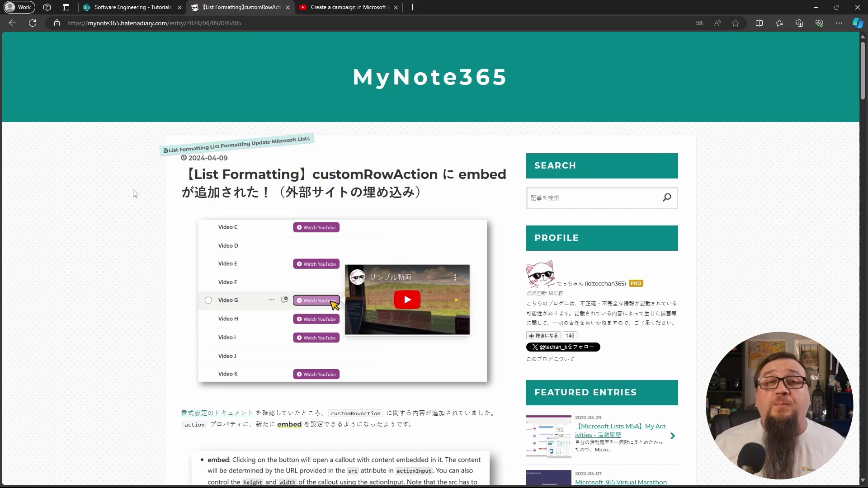
Copy all 42 lines of the blog's sample Watch YouTube embed JSON.
scroll(135, 199, down, 5)
scroll(135, 242, down, 20)
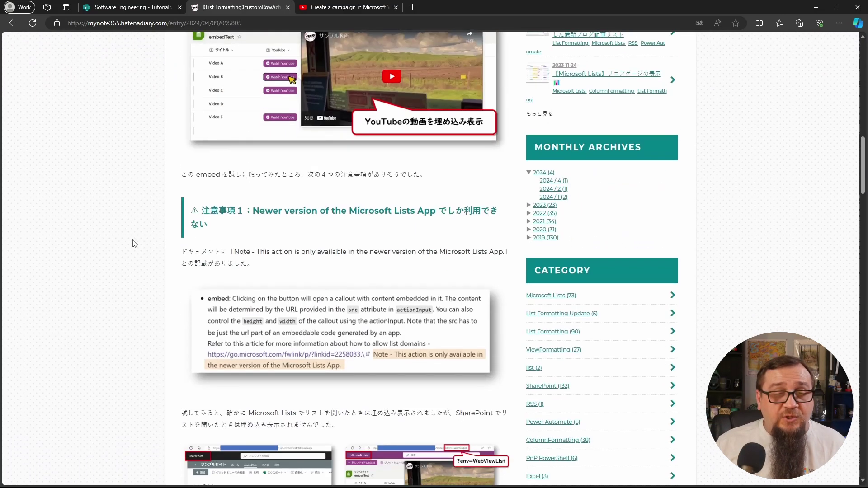
scroll(133, 239, down, 10)
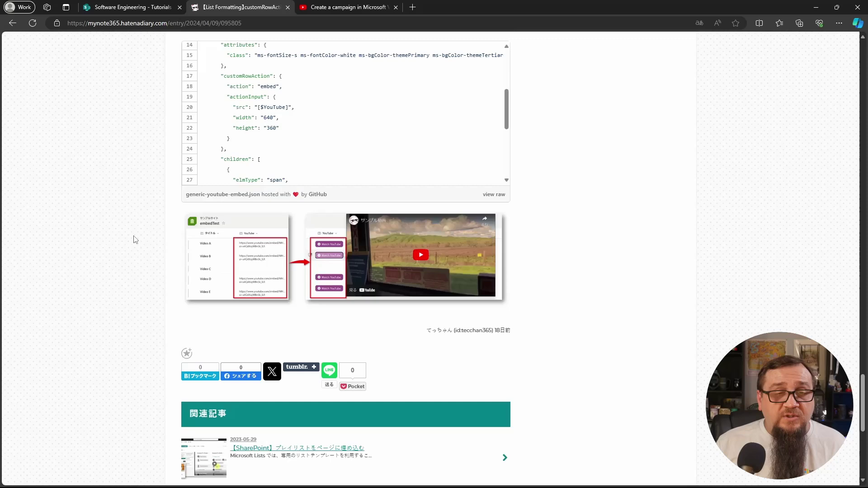
scroll(132, 238, up, 3)
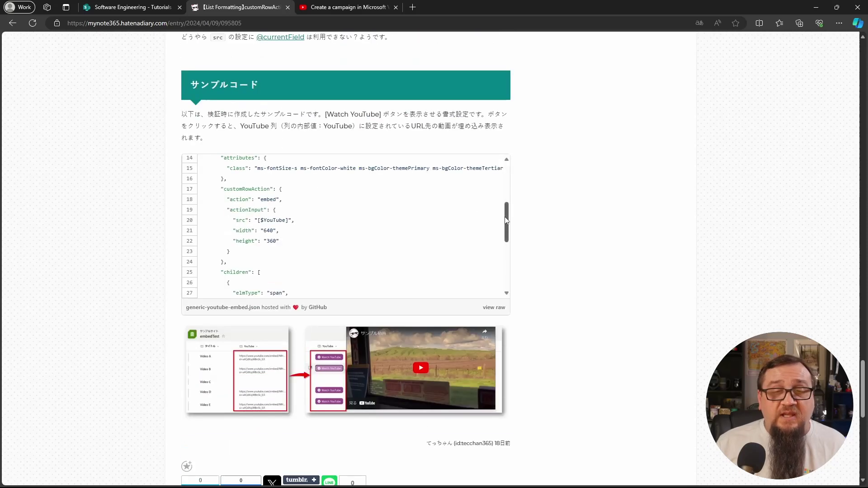
drag(506, 216, 508, 179)
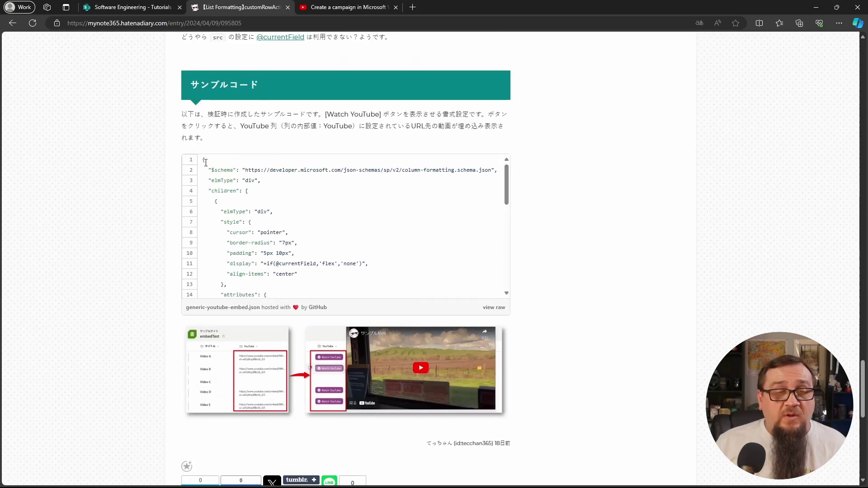
drag(203, 163, 298, 289)
right_click(227, 220)
click(242, 227)
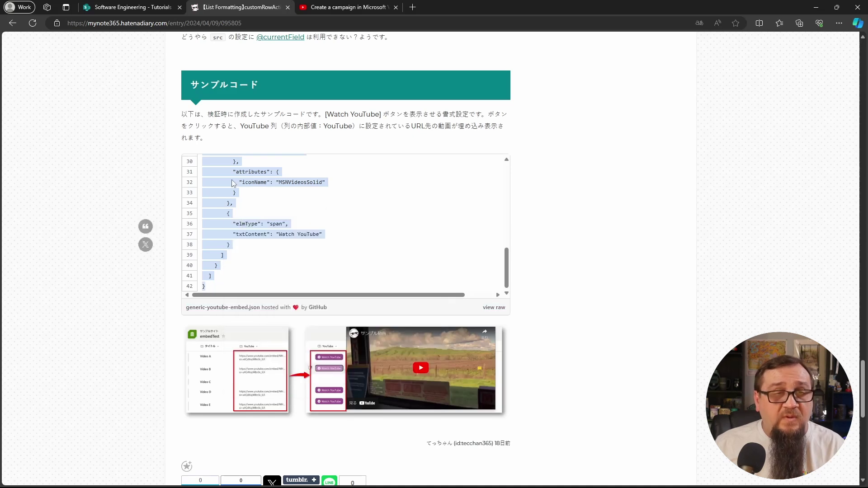
click(147, 4)
Paste the sample JSON over the default schema and change its src to [$YouTubeURL].
drag(495, 294, 375, 244)
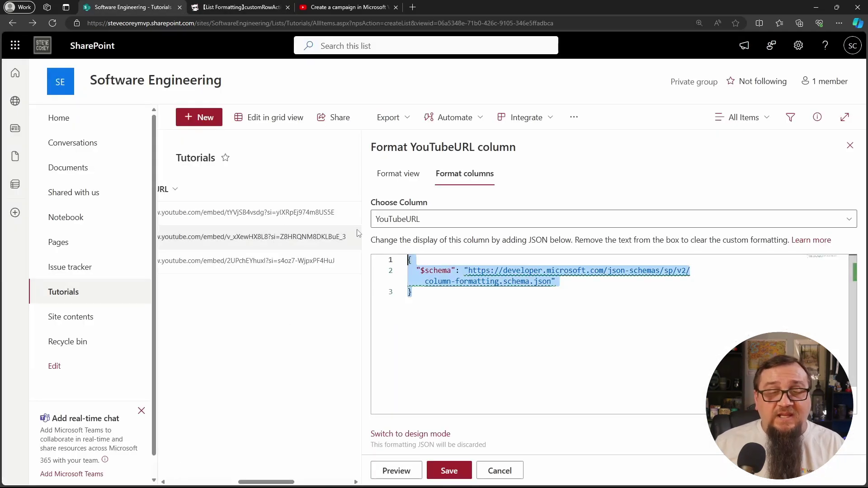
key(ctrl+v)
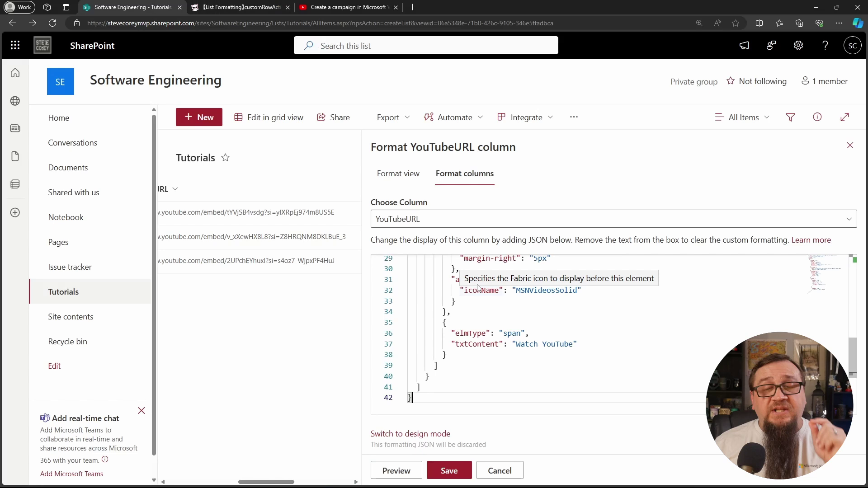
click(614, 337)
scroll(609, 341, up, 4)
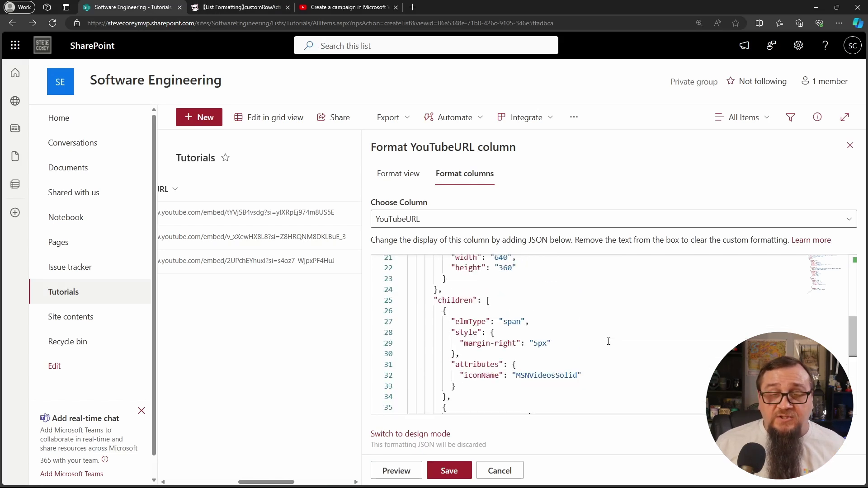
double_click(498, 304)
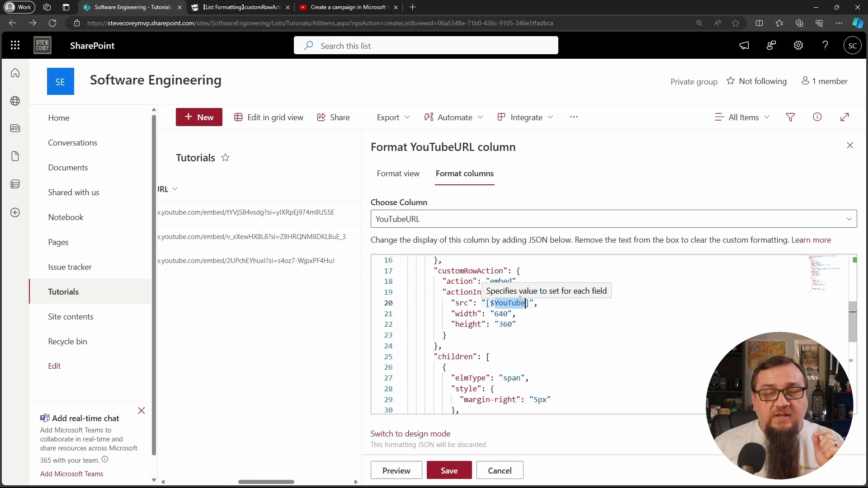
click(523, 302)
text(URL)
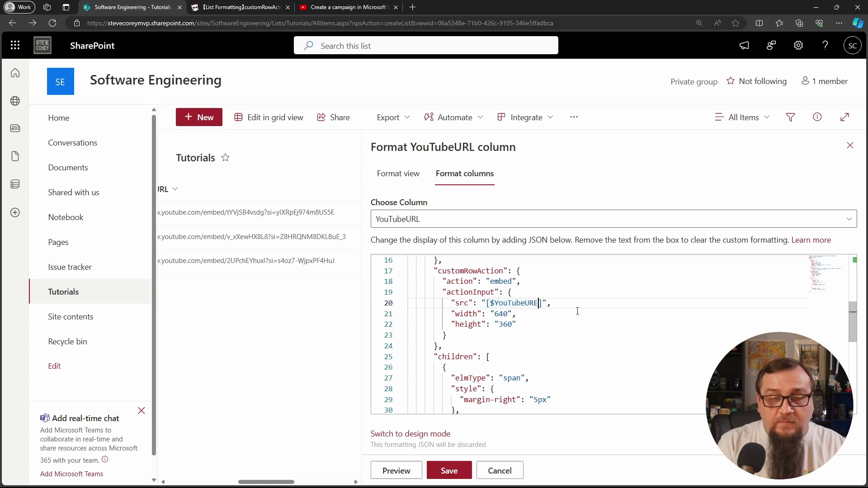
key(BackSpace)
text(L)
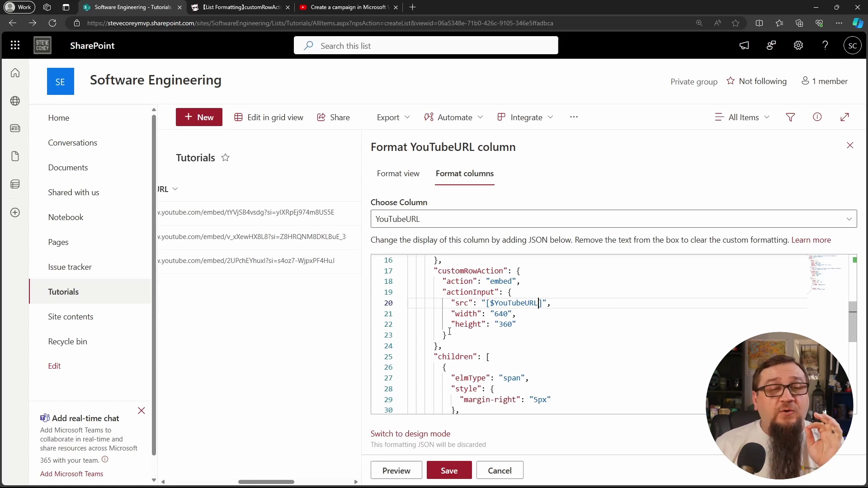
Clear the JSON from the editor and cancel the formatting pane without saving.
key(ctrl+a)
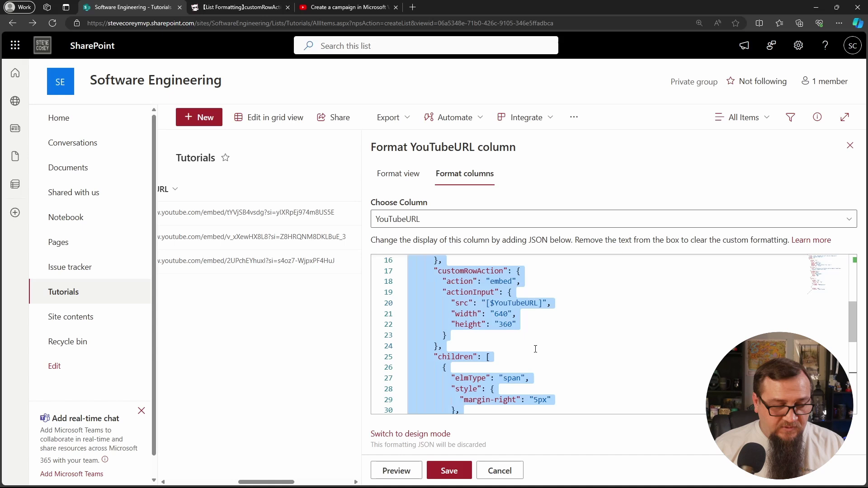
key(Delete)
click(509, 468)
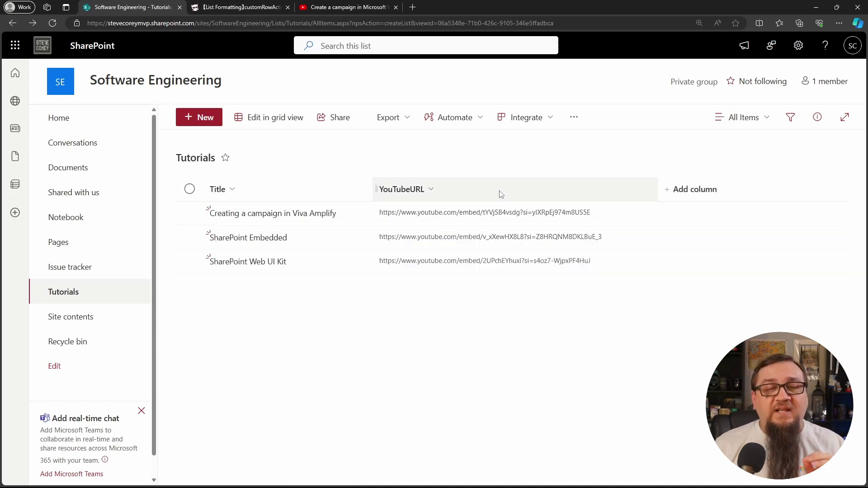
click(799, 45)
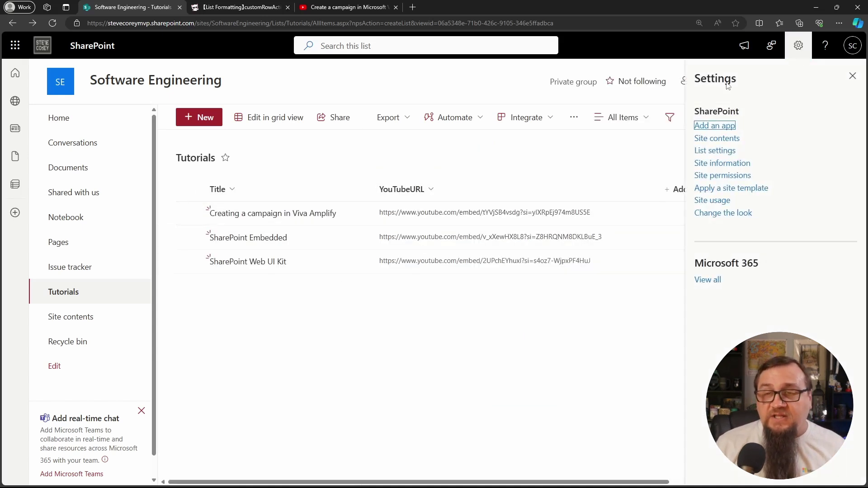
click(715, 151)
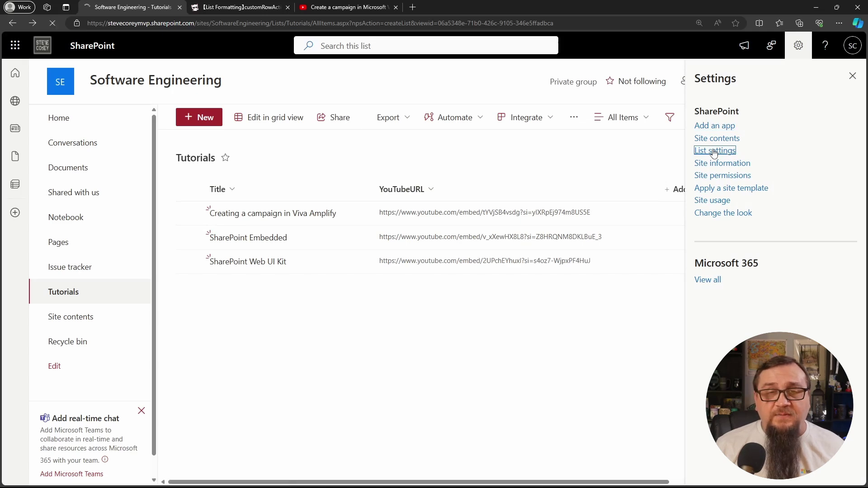
scroll(189, 324, down, 3)
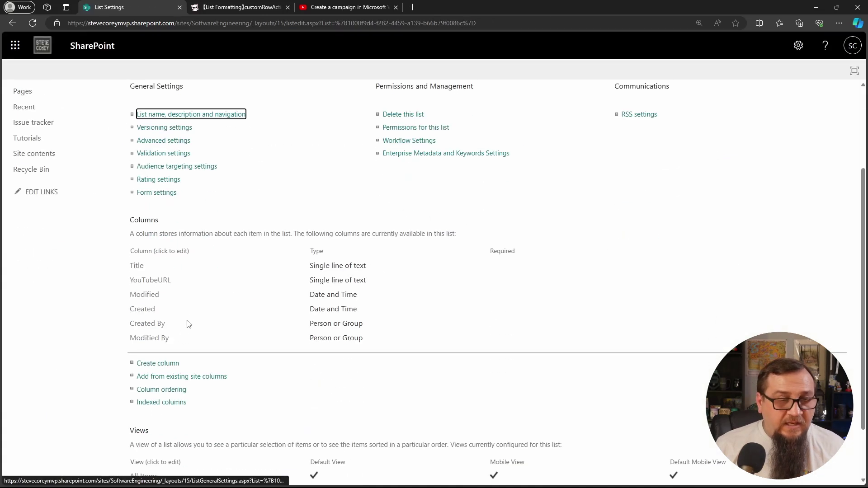
click(150, 281)
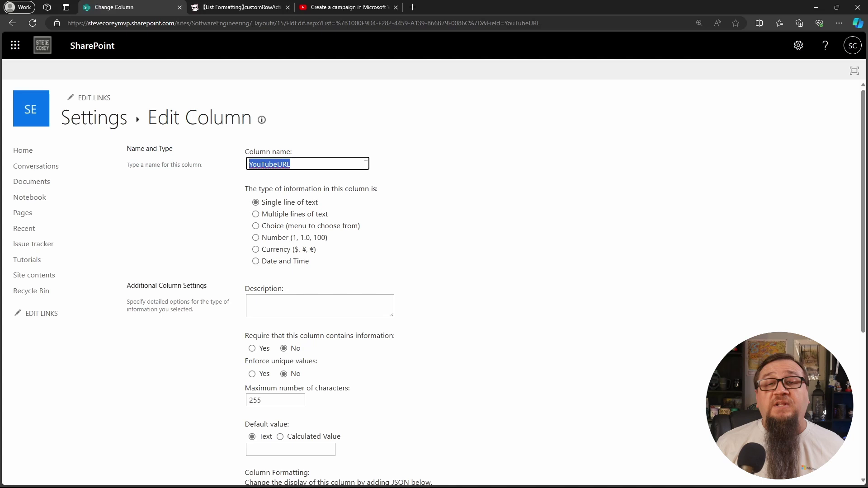
click(539, 47)
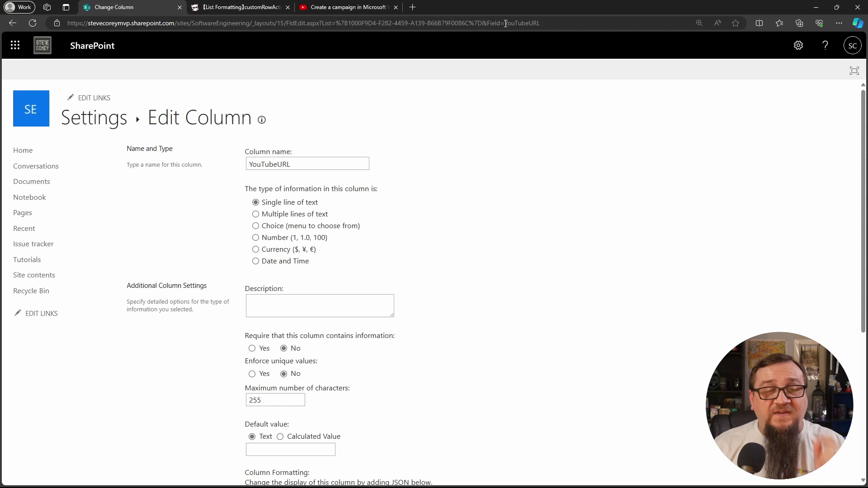
click(12, 23)
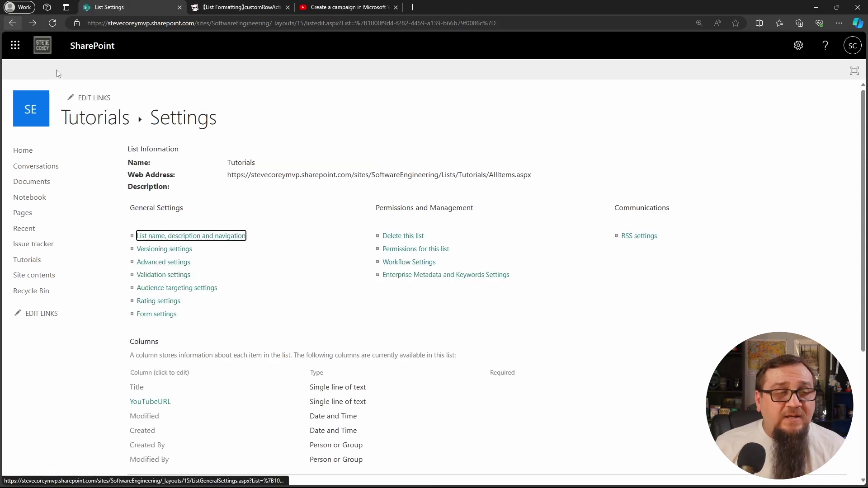
click(101, 119)
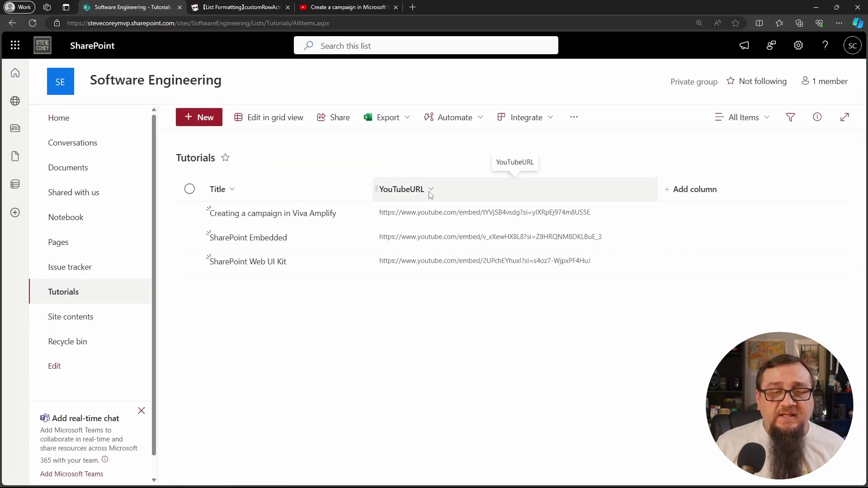
Replace the YouTubeURL column's default format JSON with the copied button JSON and save.
click(431, 190)
mouse_move(428, 299)
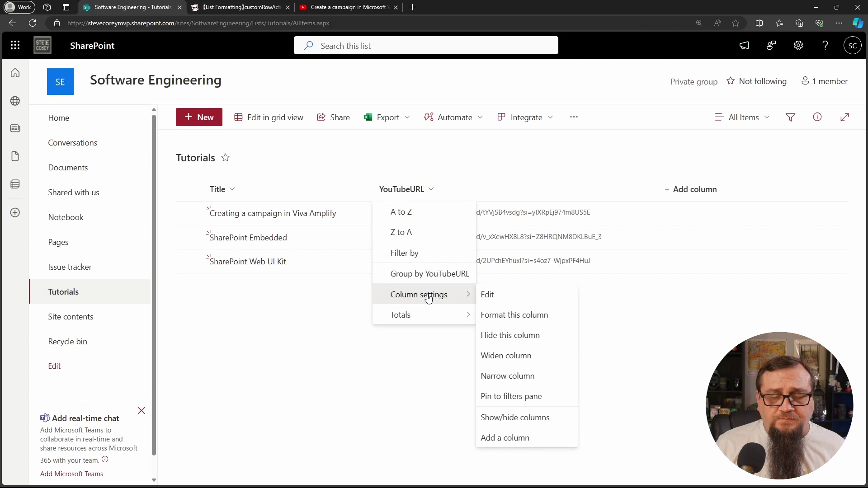
click(518, 316)
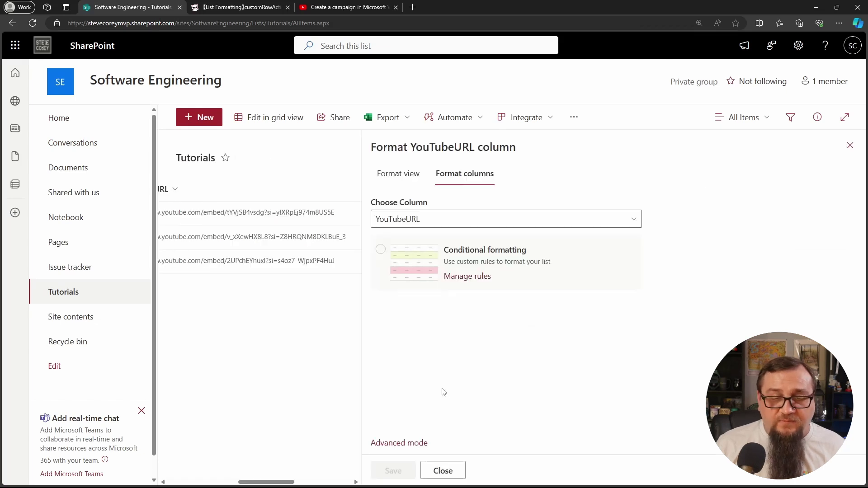
click(398, 443)
key(ctrl+a)
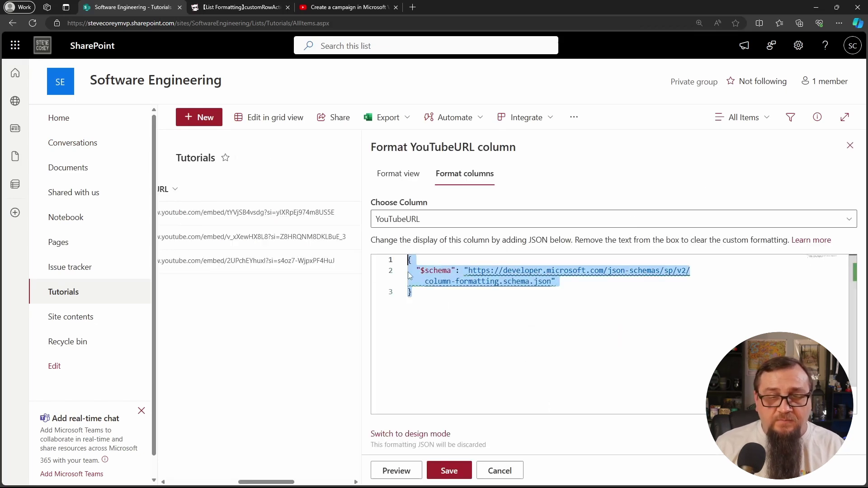
key(ctrl+v)
click(449, 471)
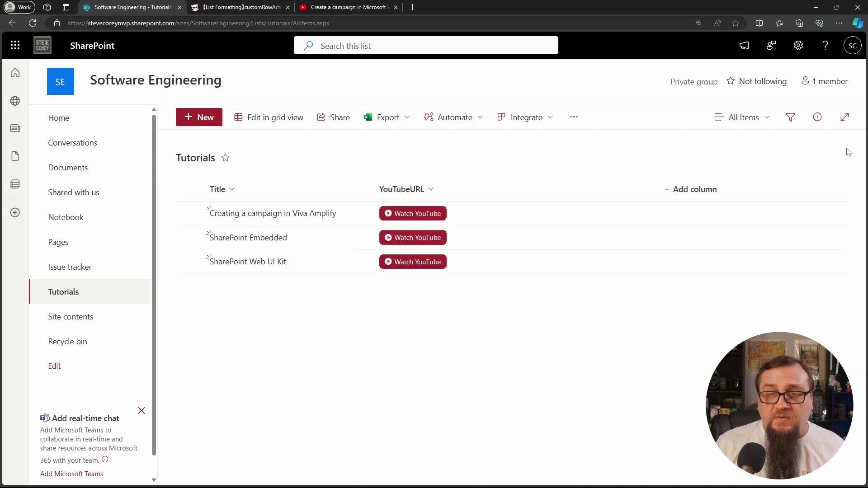
click(850, 145)
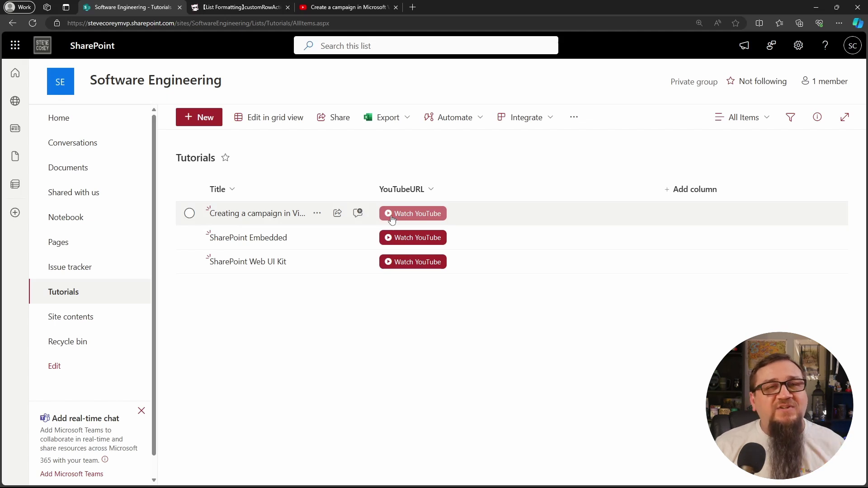
Open the Tutorials list in Microsoft Lists from the app launcher.
click(15, 45)
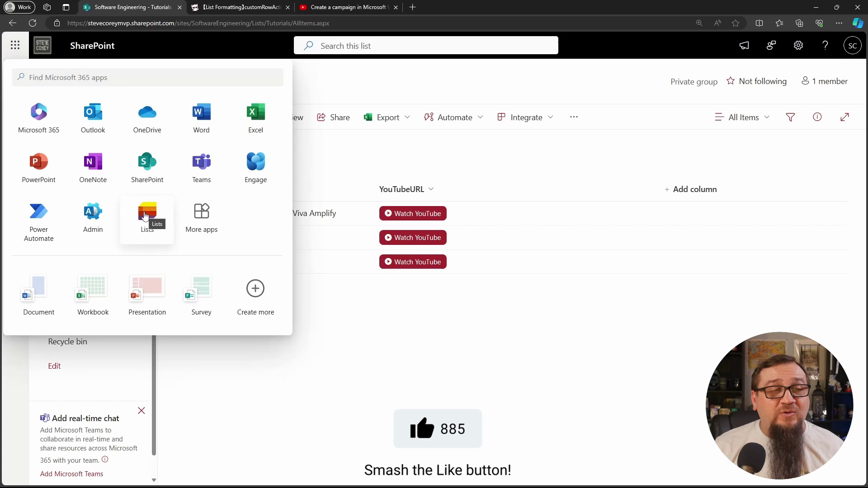
click(145, 216)
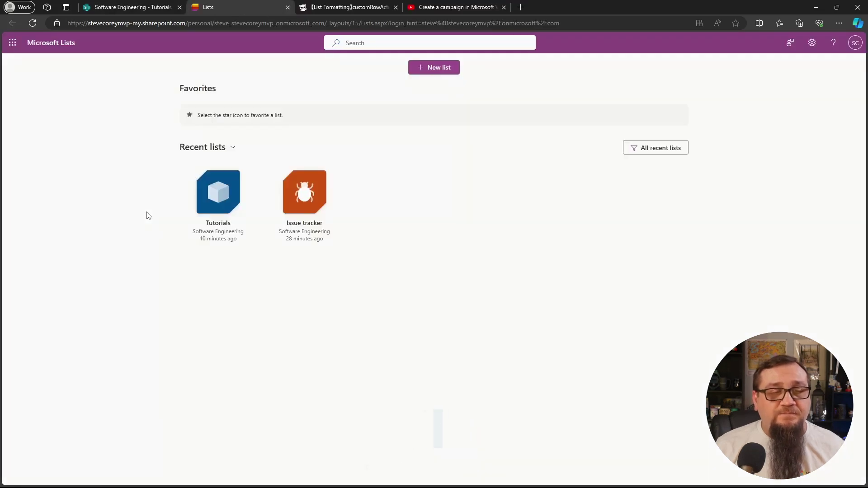
click(226, 200)
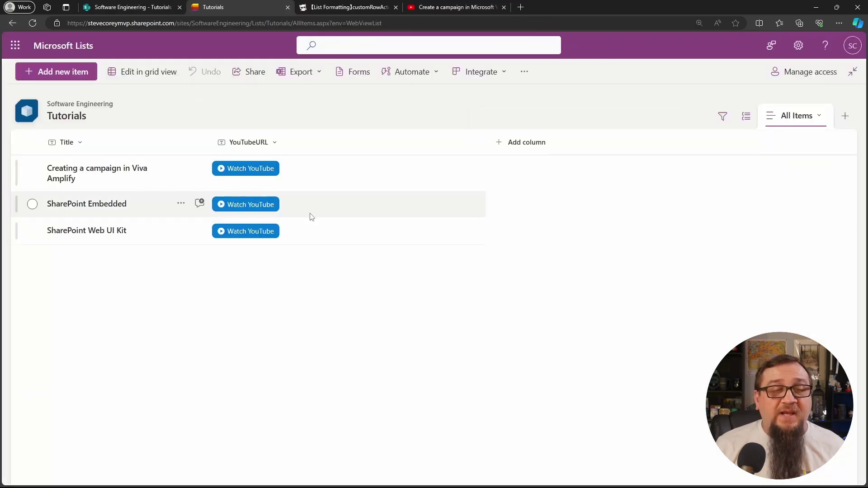
Show the YouTubeURL column's Format this column pane with its button JSON.
click(277, 144)
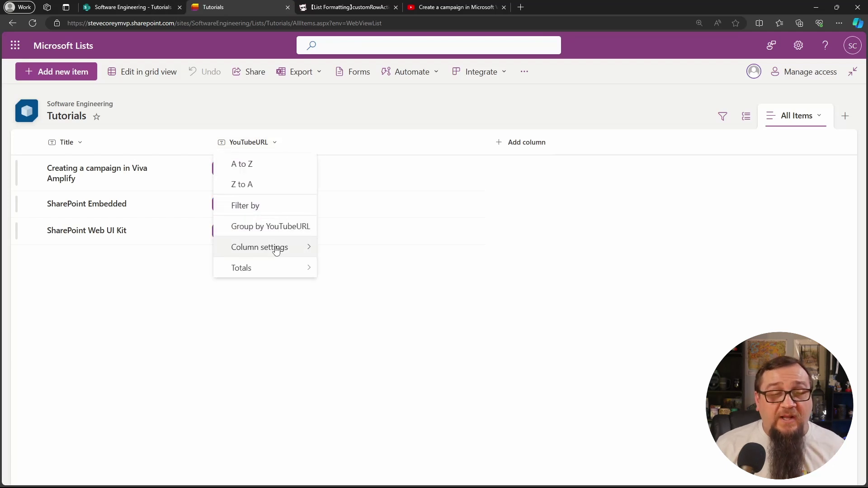
mouse_move(277, 248)
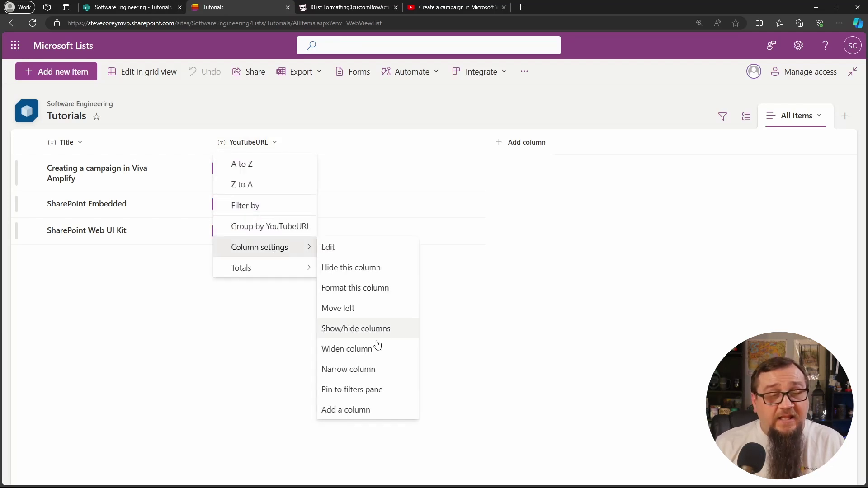
click(362, 289)
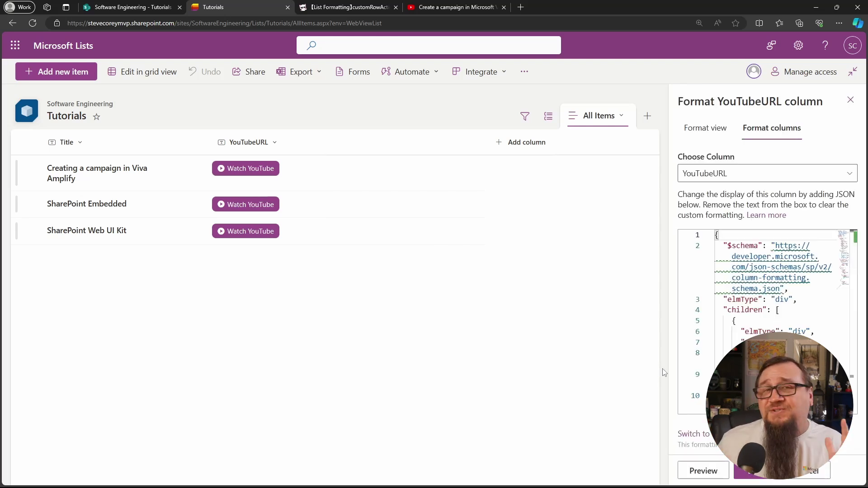
Play and pause the first tutorial's Viva Amplify video in the Watch YouTube pop-up, then close it.
key(Escape)
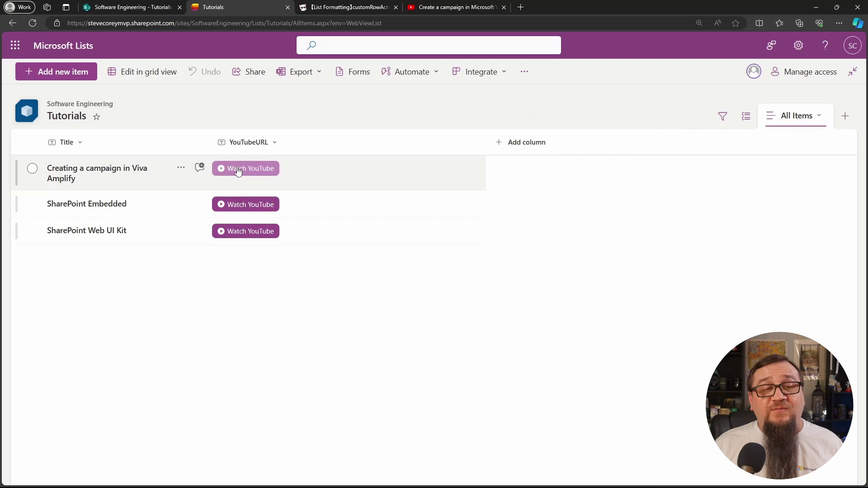
click(235, 171)
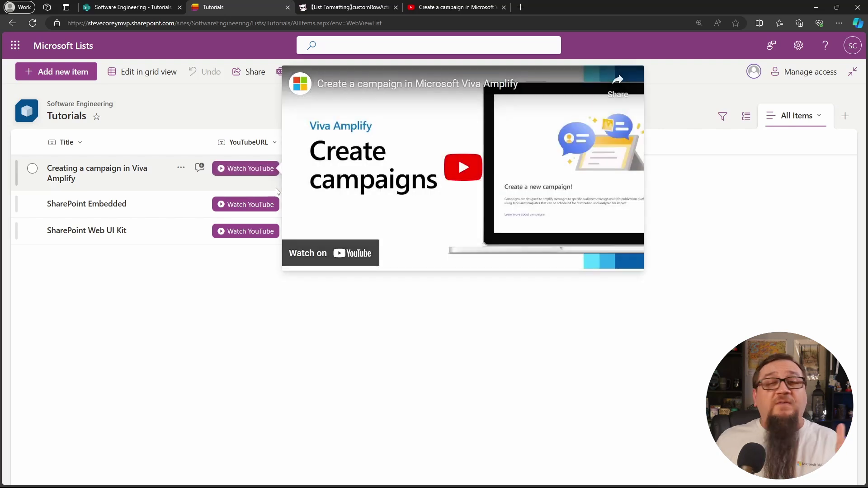
click(461, 169)
click(452, 199)
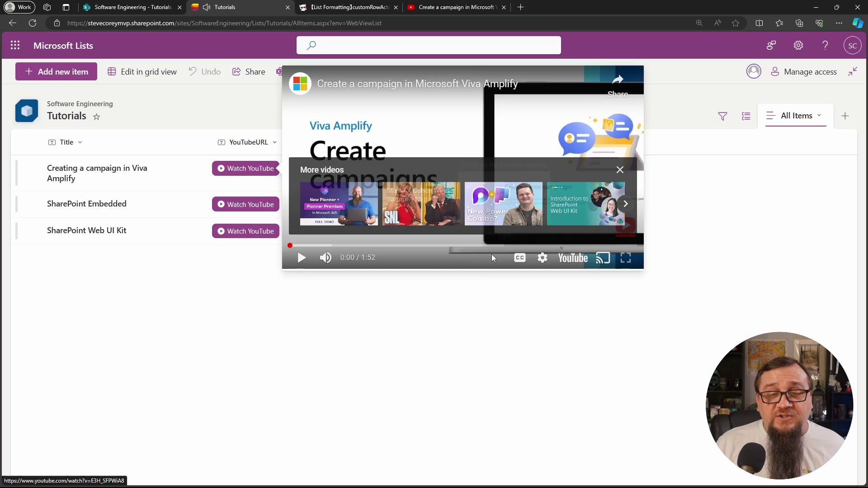
click(505, 333)
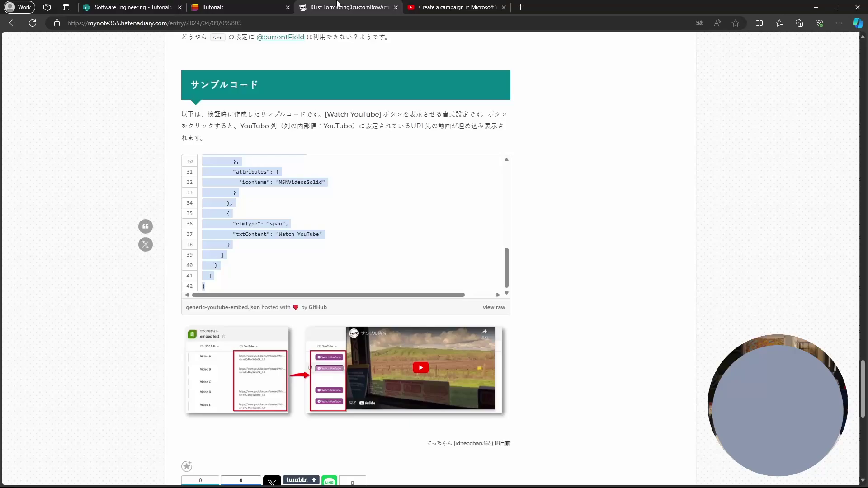
Translate the Japanese MyNote365 blog article into English.
scroll(114, 233, up, 20)
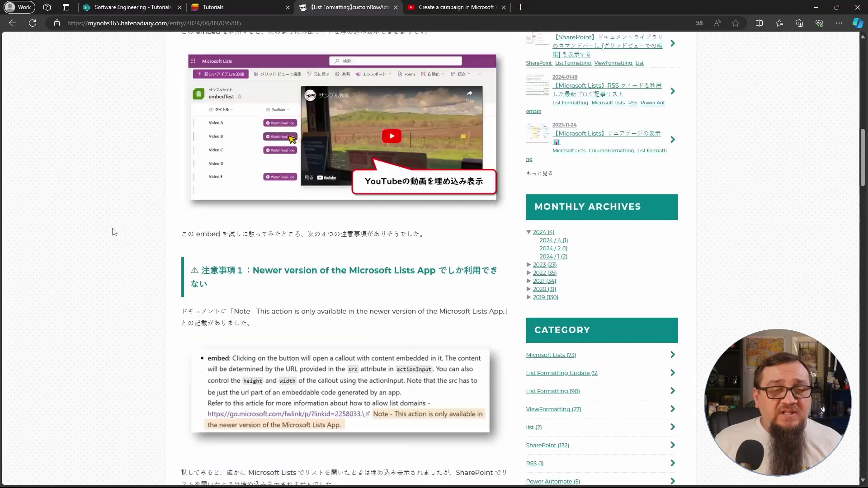
scroll(118, 240, up, 3)
scroll(126, 244, down, 20)
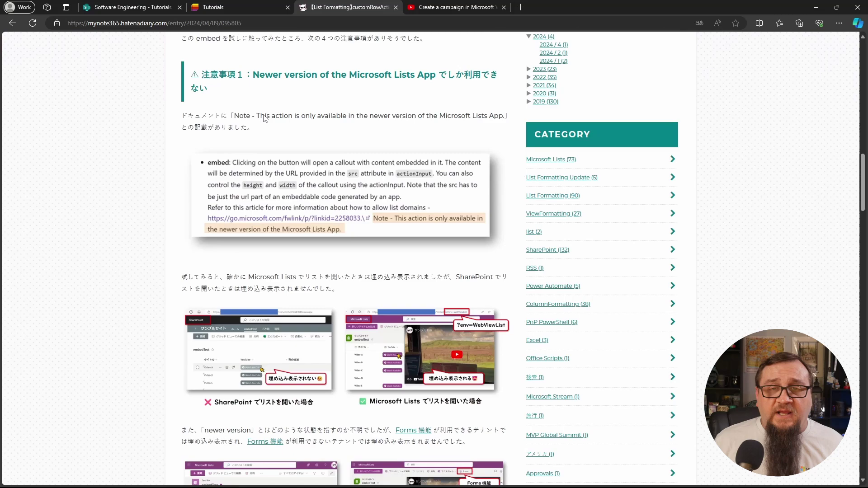
click(700, 23)
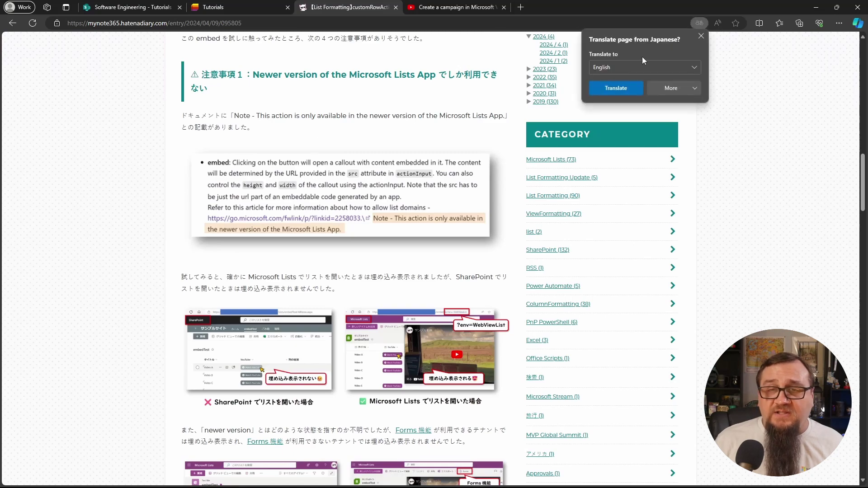
click(617, 89)
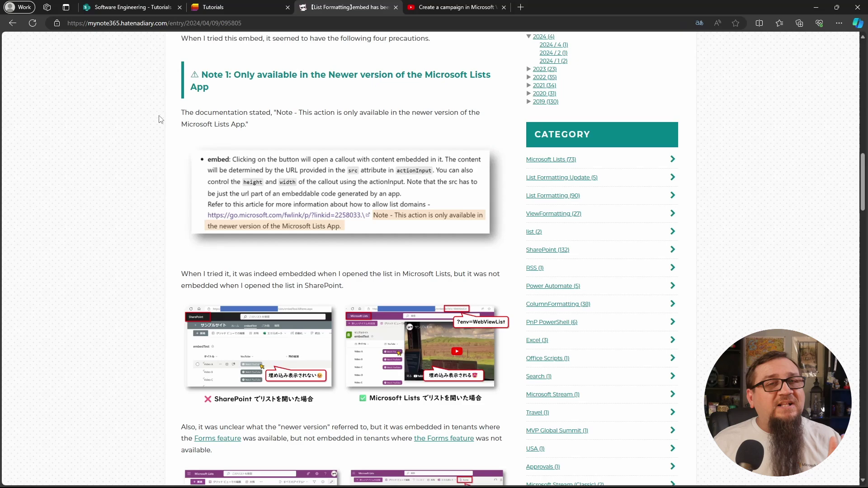
scroll(164, 167, down, 4)
scroll(161, 167, down, 5)
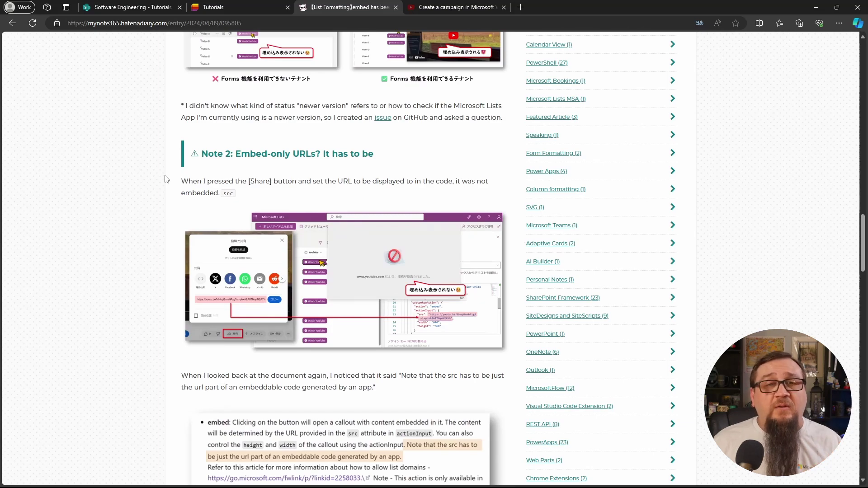
scroll(165, 179, down, 1)
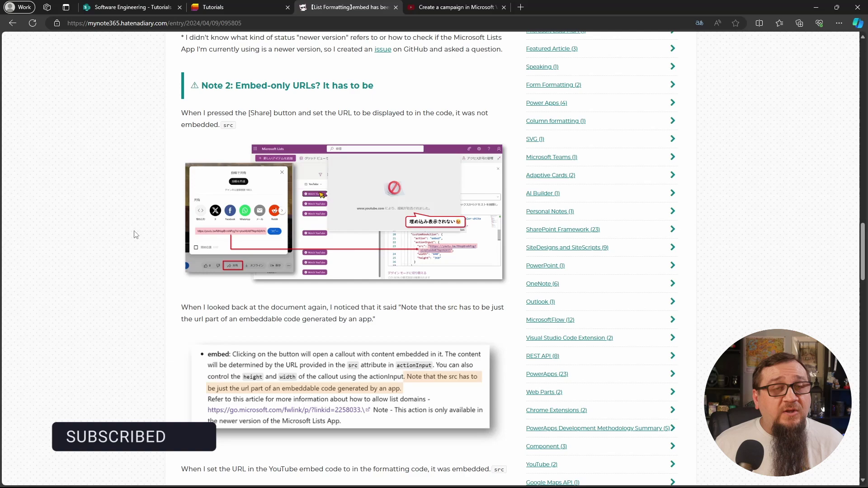
scroll(136, 233, down, 12)
scroll(136, 234, down, 1)
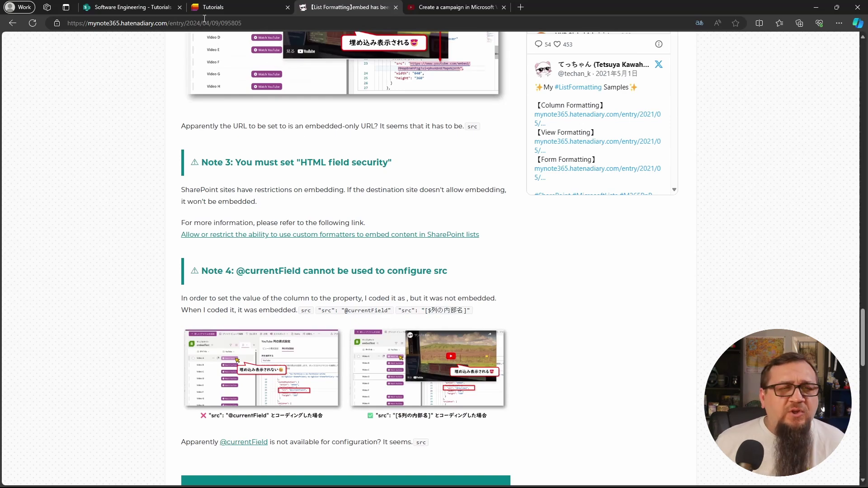
Check the site's HTML Field Security page for youtube.com among allowed iframe domains.
click(126, 8)
click(798, 45)
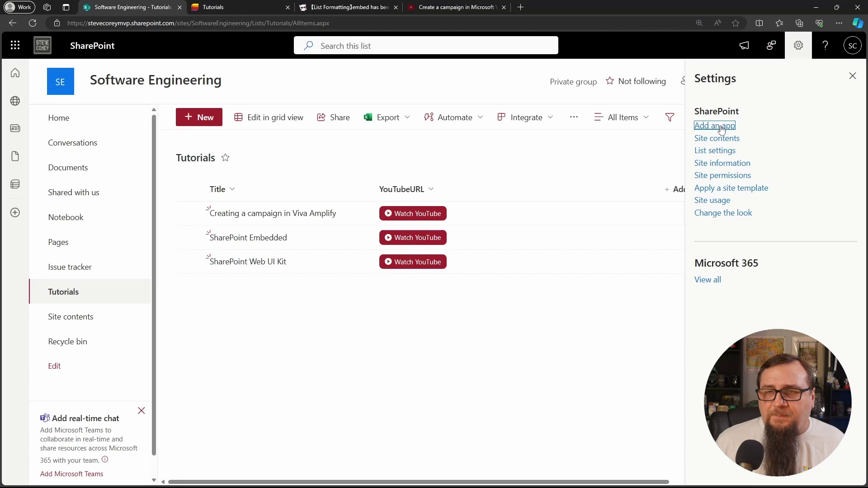
click(719, 164)
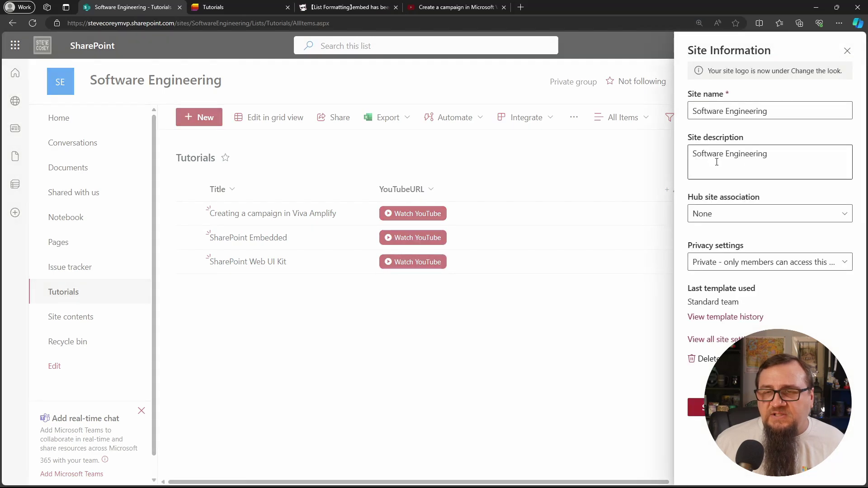
click(723, 340)
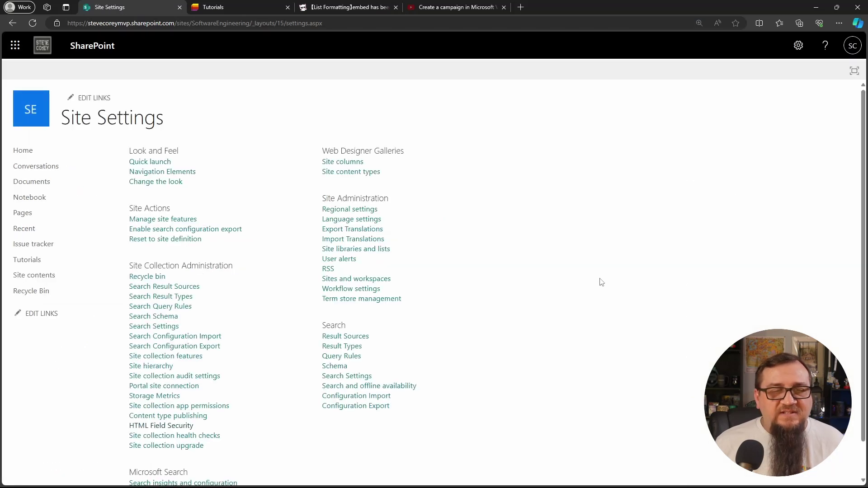
click(200, 416)
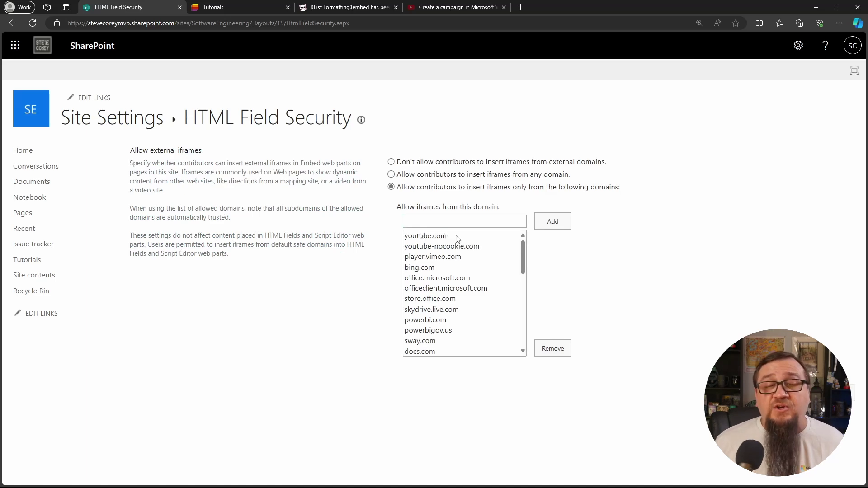
click(457, 237)
key(ctrl+3)
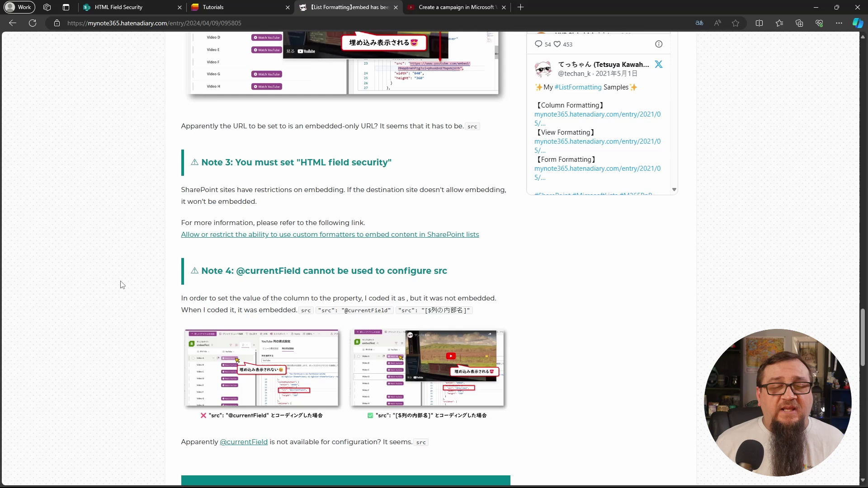
Go back from HTML Field Security through Site Settings to the Tutorials list.
scroll(122, 285, down, 1)
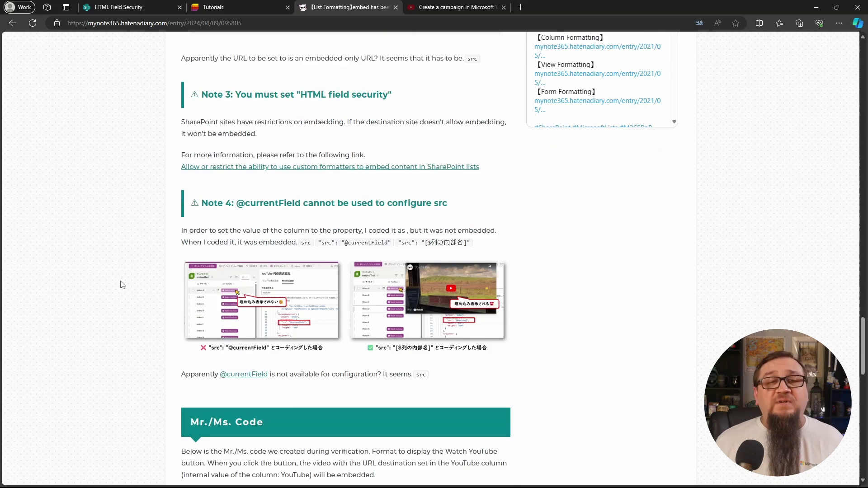
click(111, 8)
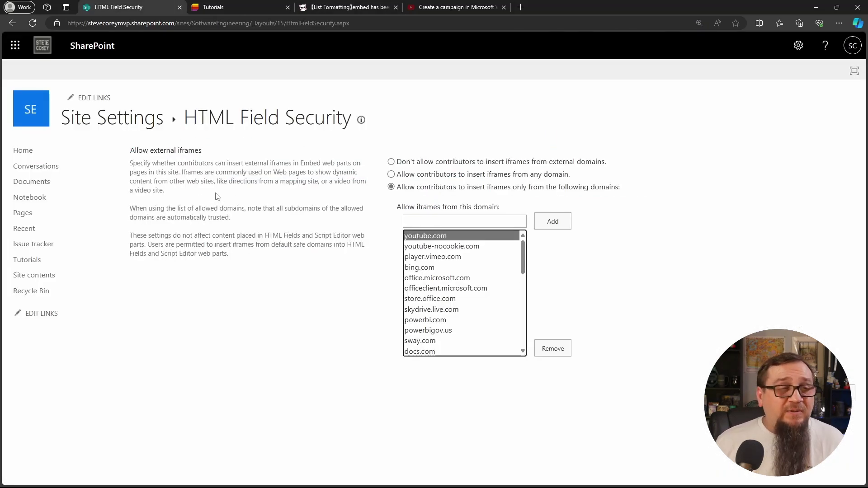
click(12, 23)
click(9, 27)
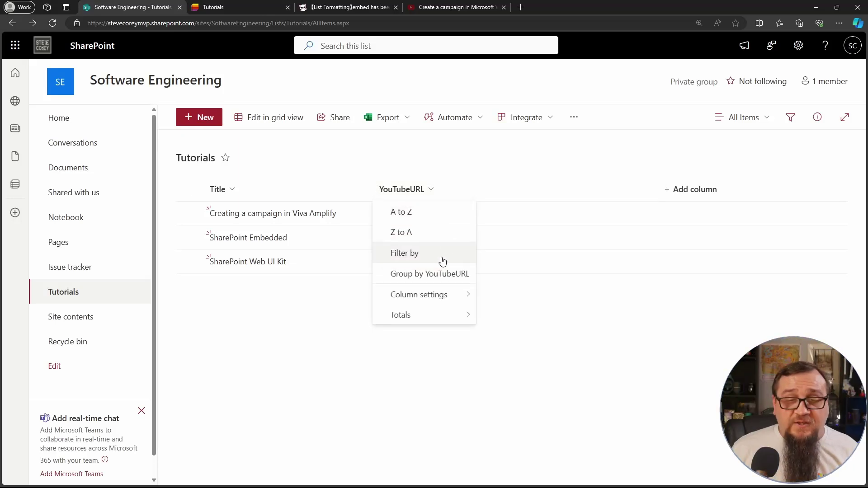
mouse_move(434, 295)
click(528, 314)
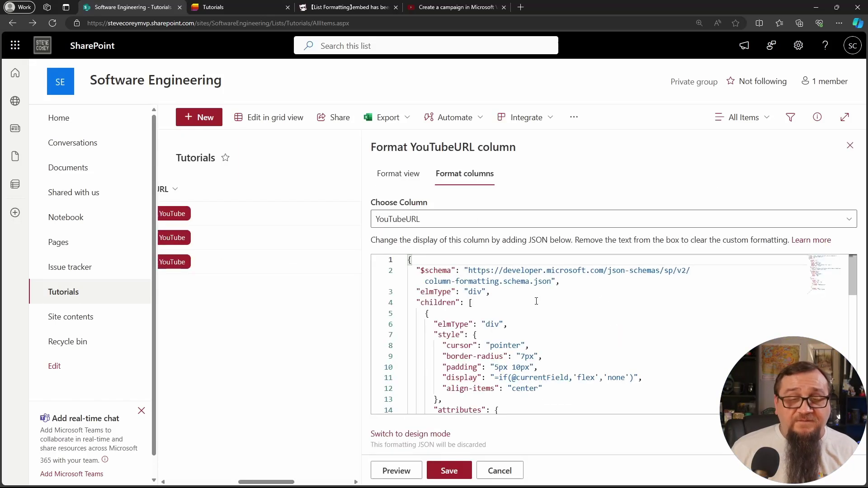
scroll(596, 343, down, 5)
scroll(596, 344, up, 1)
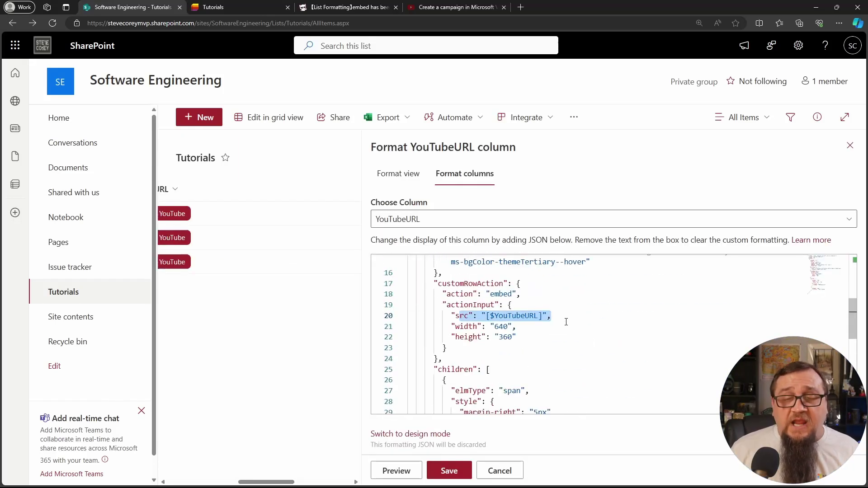
click(561, 316)
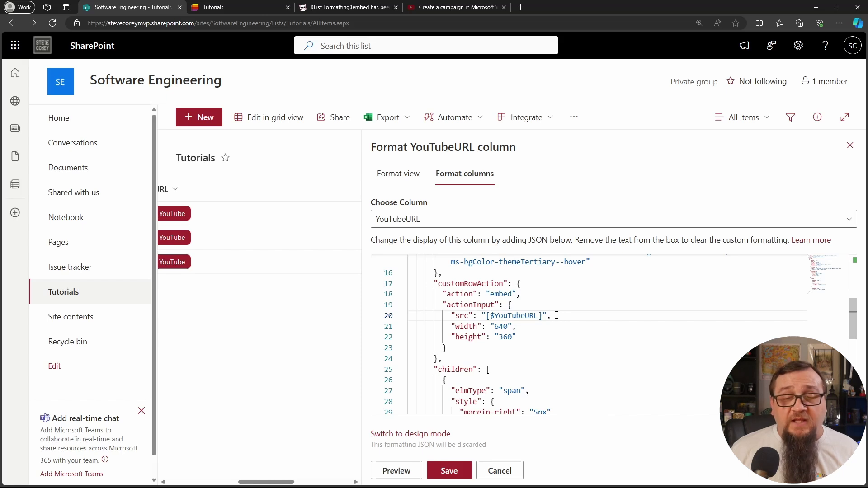
double_click(513, 316)
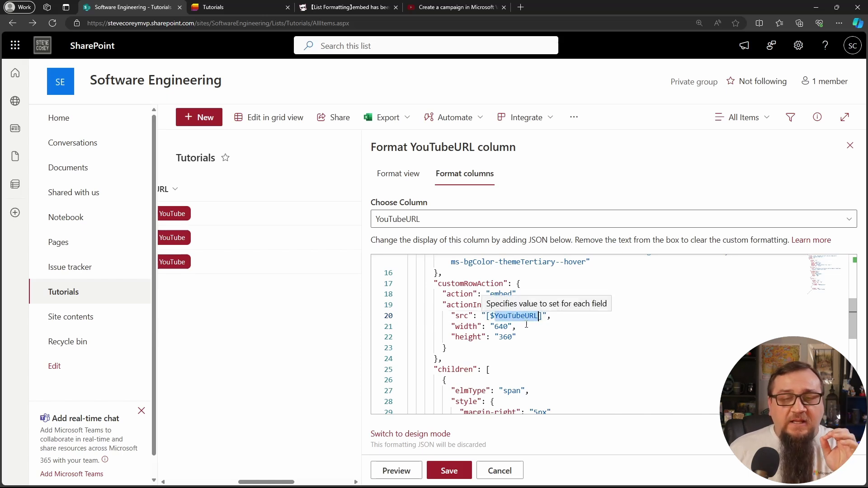
click(533, 328)
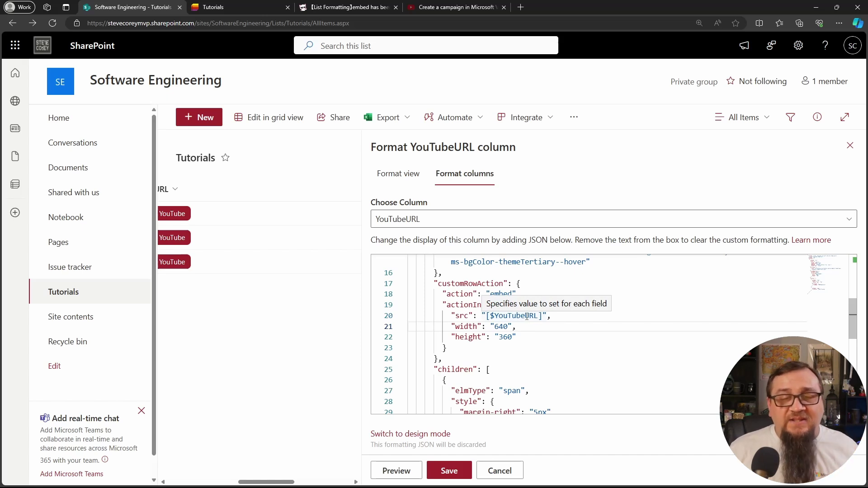
click(552, 315)
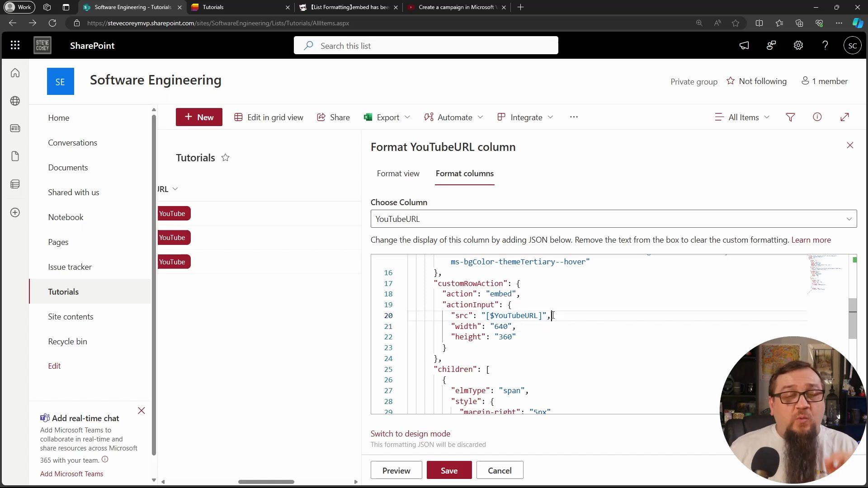
double_click(505, 294)
click(549, 296)
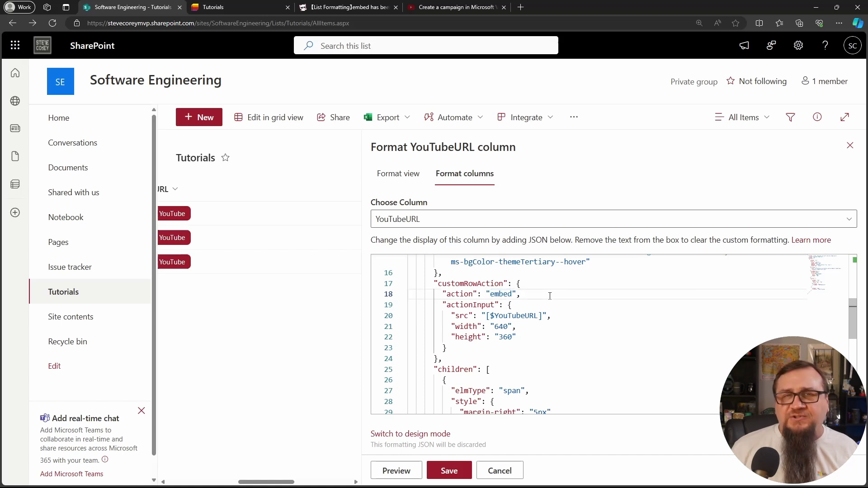
double_click(499, 284)
click(570, 299)
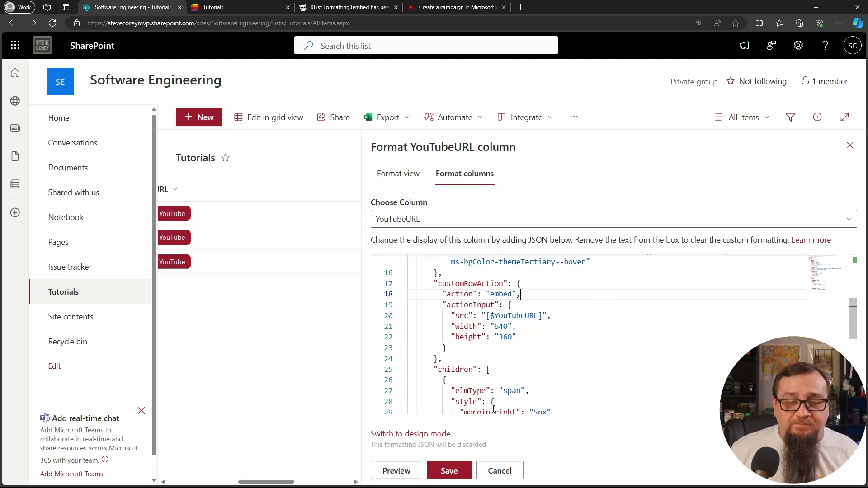
click(500, 470)
Return to the MyNote365 blog tab and bring the generic-youtube-embed.json sample and video screenshot into view.
click(356, 10)
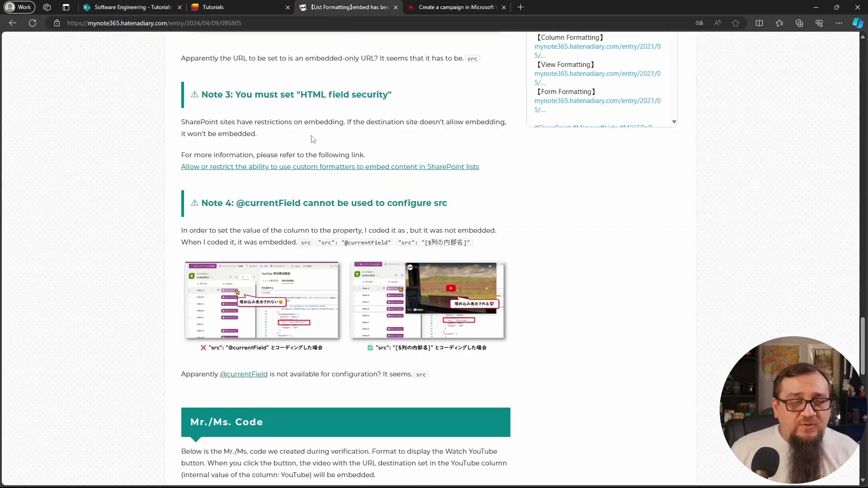
scroll(109, 242, down, 10)
scroll(111, 240, up, 10)
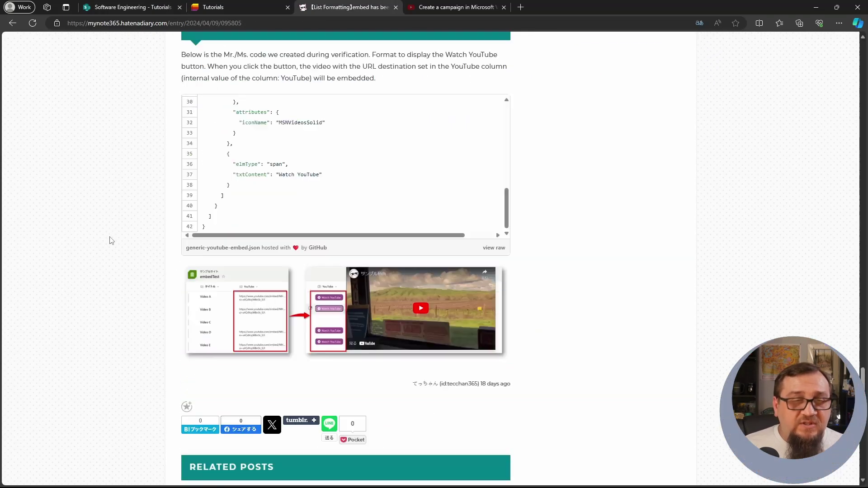